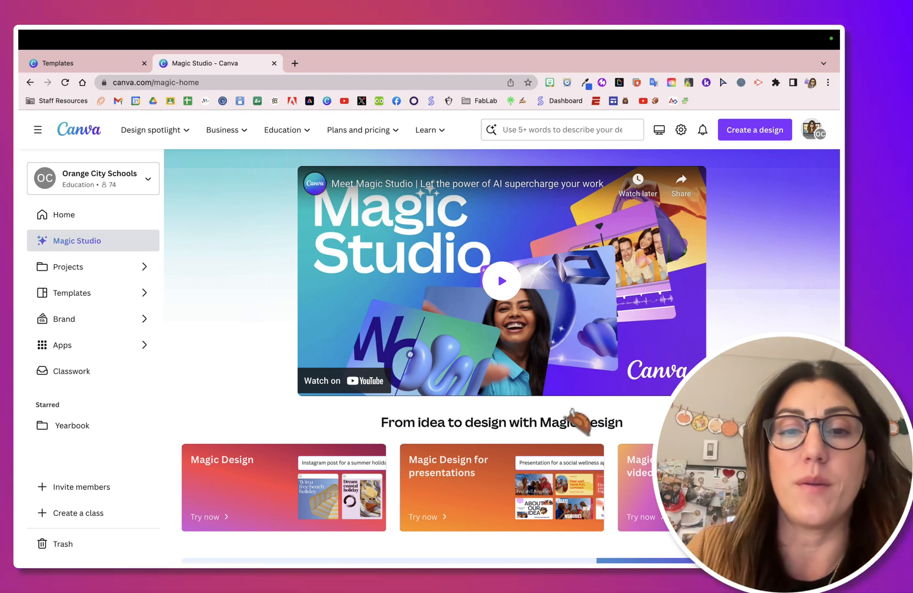
- Scroll through the Magic Studio page to review its AI tools
{"action": "scroll", "coordinate": [577, 421], "scroll_direction": "down", "scroll_amount": 3}
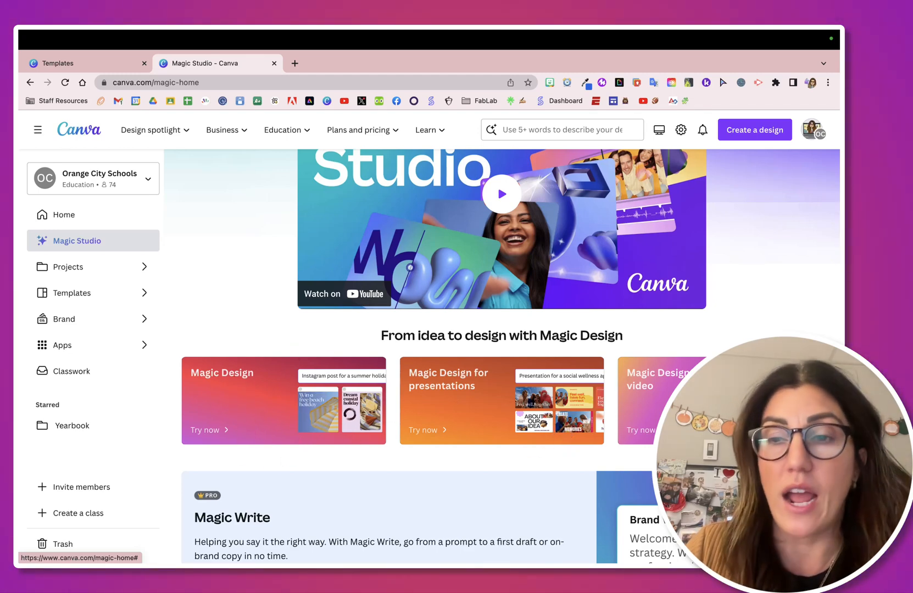
{"action": "scroll", "coordinate": [365, 442], "scroll_direction": "down", "scroll_amount": 6}
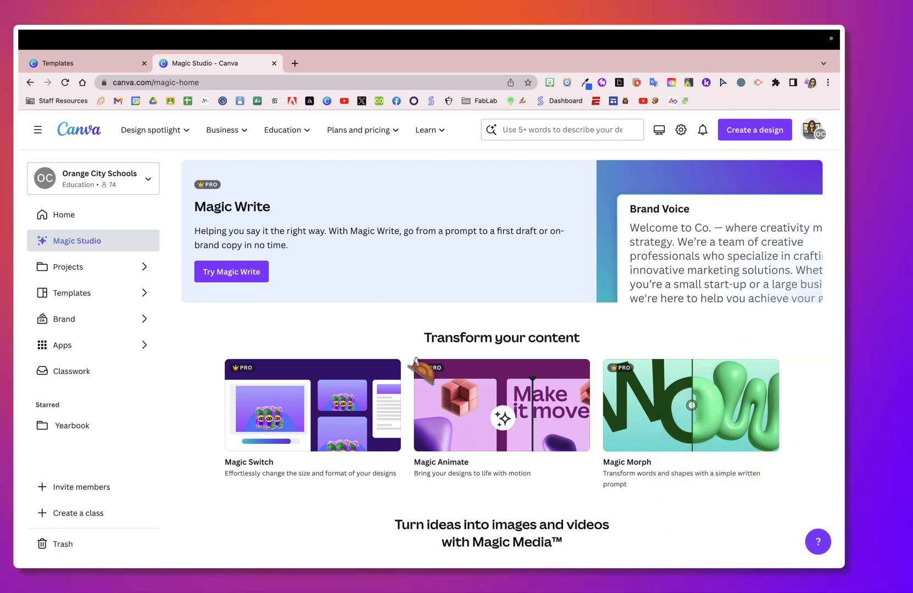
{"action": "scroll", "coordinate": [420, 369], "scroll_direction": "down", "scroll_amount": 9}
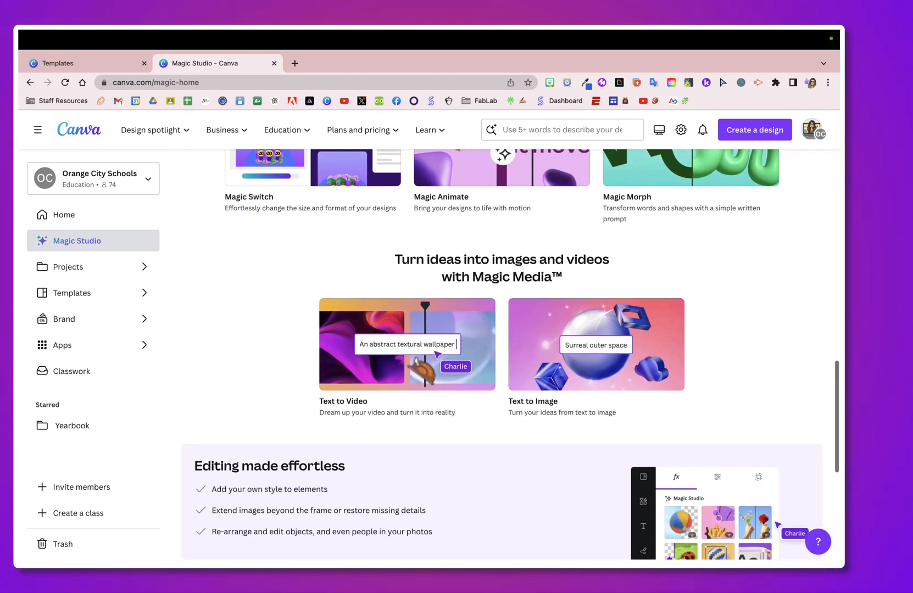
{"action": "scroll", "coordinate": [420, 369], "scroll_direction": "down", "scroll_amount": 2}
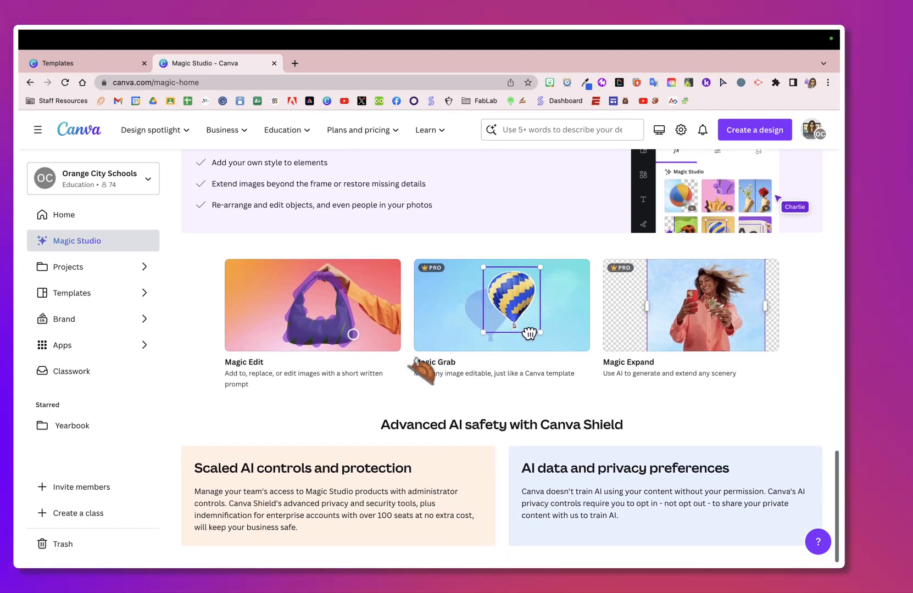
{"action": "scroll", "coordinate": [423, 371], "scroll_direction": "up", "scroll_amount": 20}
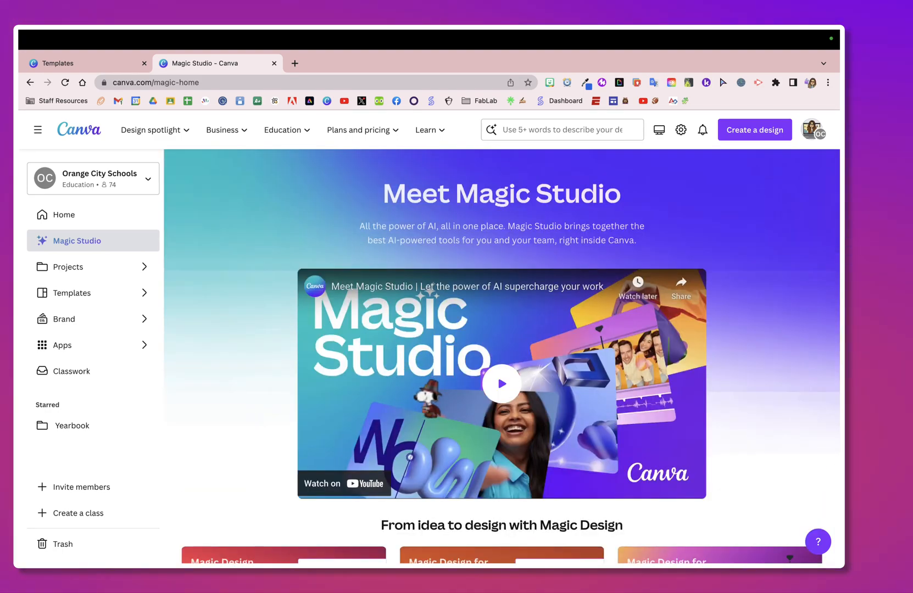
{"action": "scroll", "coordinate": [423, 376], "scroll_direction": "down", "scroll_amount": 5}
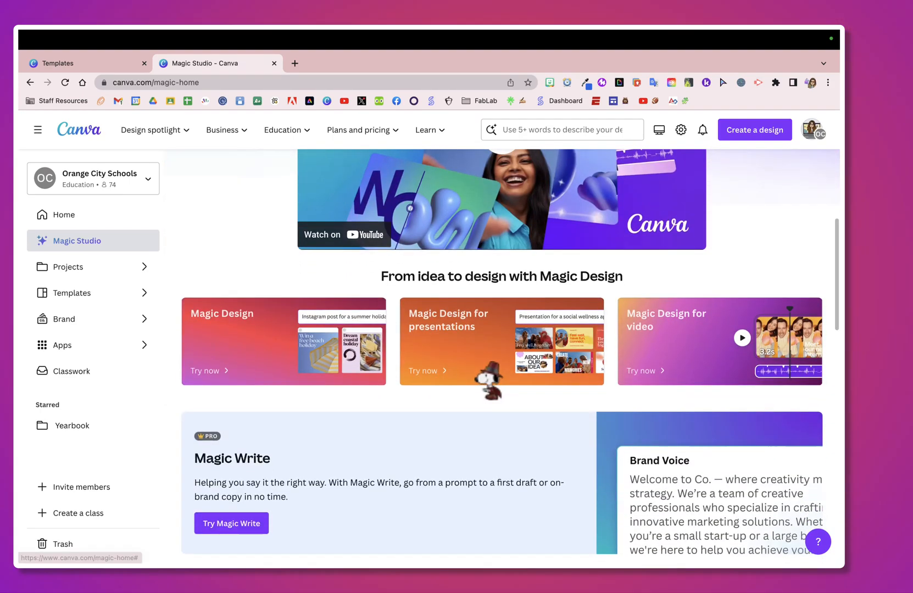
- Open Magic Design and search templates with the prompt "bright and fun color run"
{"action": "left_click", "coordinate": [237, 365]}
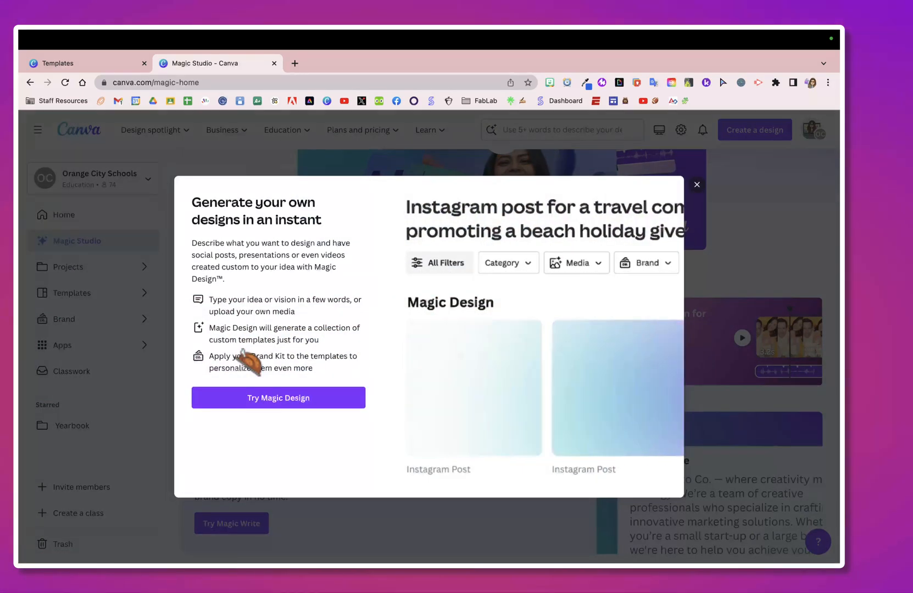
{"action": "left_click", "coordinate": [284, 398]}
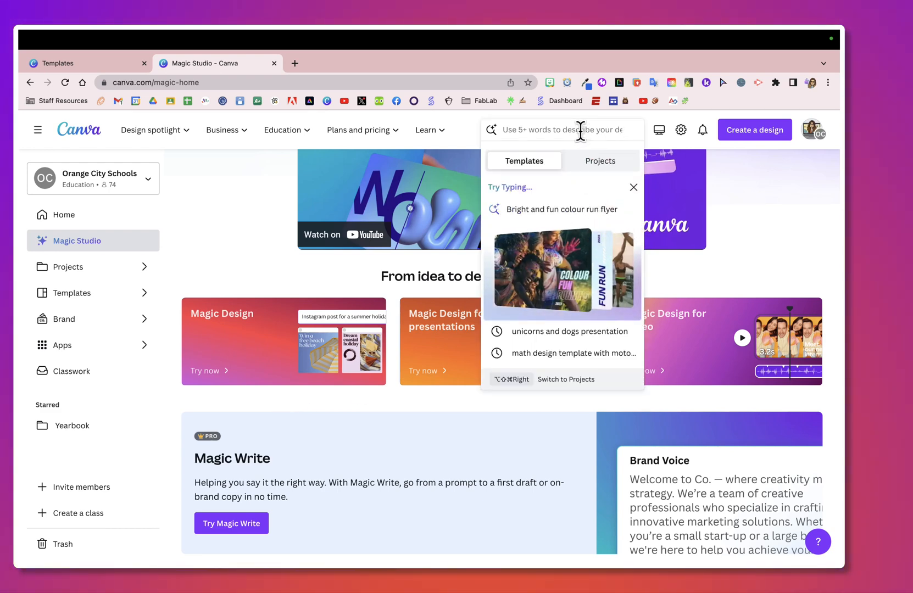
{"action": "type", "text": "brigh"}
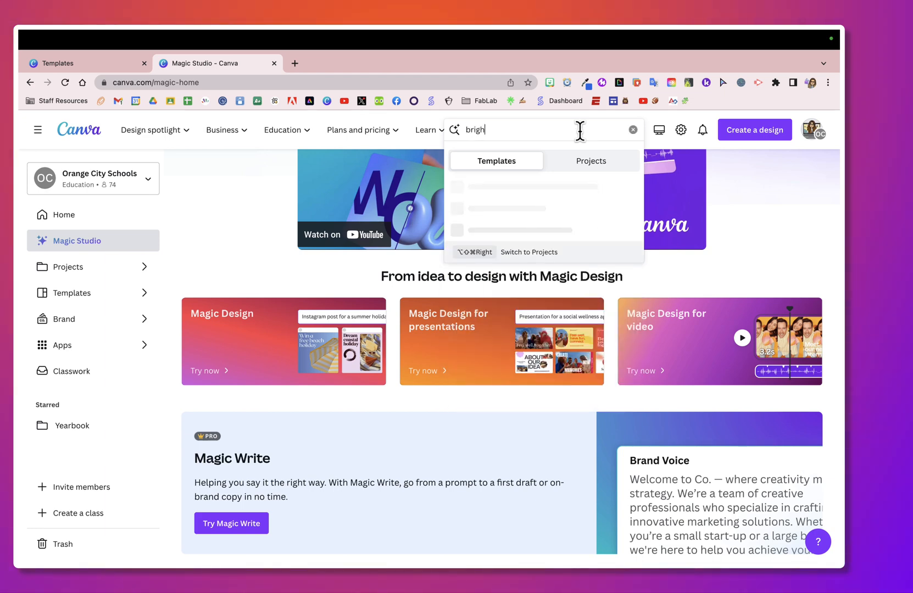
{"action": "type", "text": "t and fun col"}
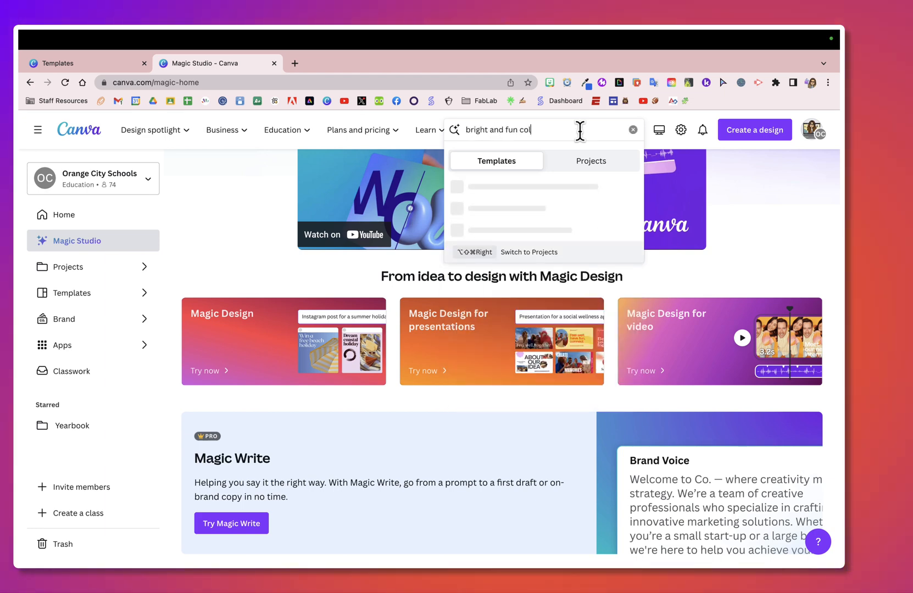
{"action": "type", "text": "or run"}
{"action": "key", "text": "Return"}
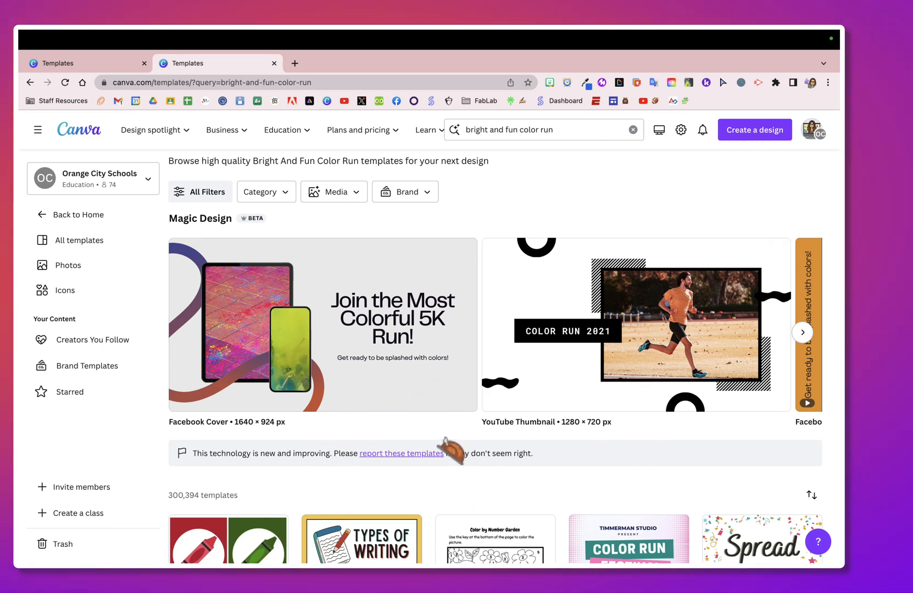
- Browse the results and open the Pink and White Modern Color Run Festival Poster template for customizing
{"action": "scroll", "coordinate": [444, 442], "scroll_direction": "down", "scroll_amount": 4}
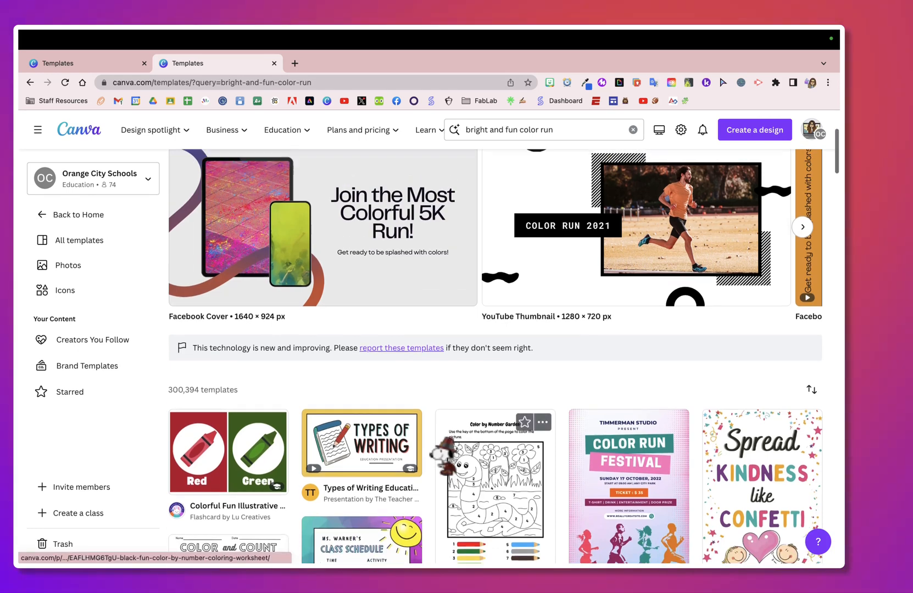
{"action": "scroll", "coordinate": [442, 439], "scroll_direction": "up", "scroll_amount": 3}
{"action": "scroll", "coordinate": [550, 357], "scroll_direction": "right", "scroll_amount": 5}
{"action": "scroll", "coordinate": [588, 387], "scroll_direction": "right", "scroll_amount": 5}
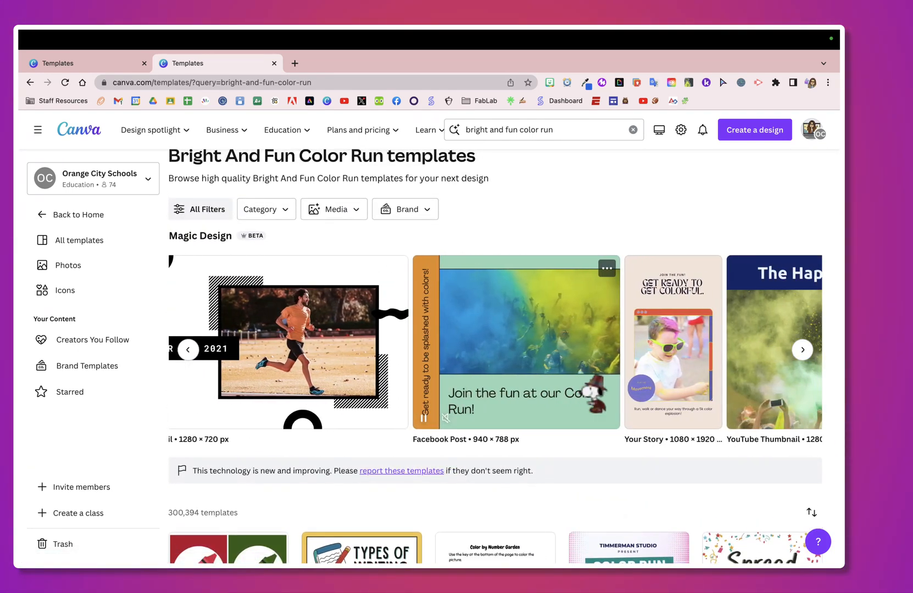
{"action": "scroll", "coordinate": [586, 384], "scroll_direction": "right", "scroll_amount": 8}
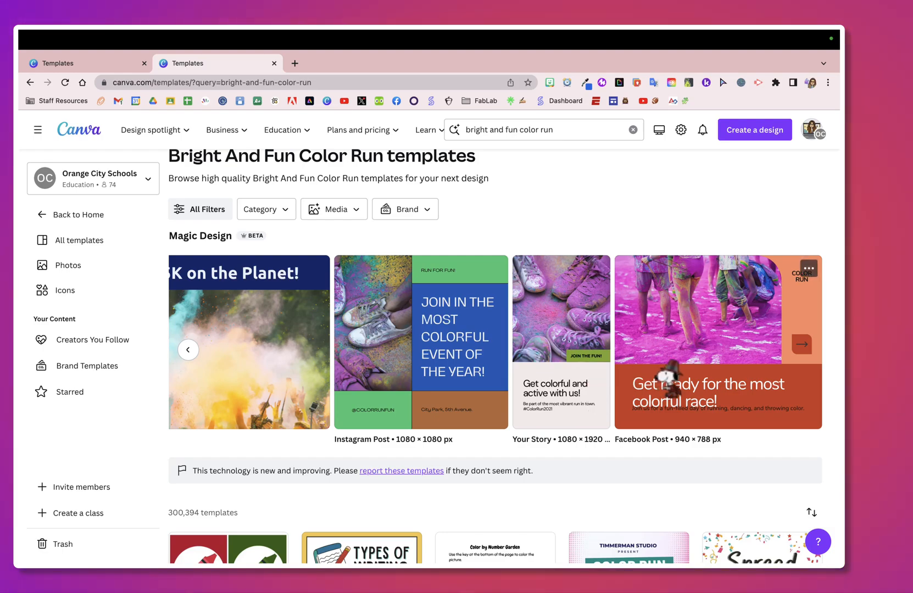
{"action": "scroll", "coordinate": [533, 455], "scroll_direction": "down", "scroll_amount": 2}
{"action": "scroll", "coordinate": [532, 446], "scroll_direction": "down", "scroll_amount": 4}
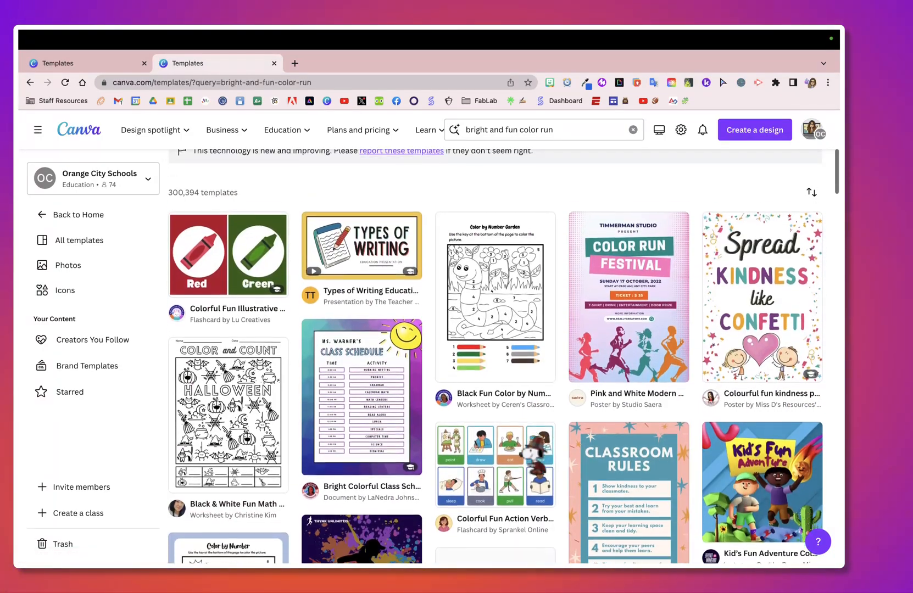
{"action": "scroll", "coordinate": [532, 453], "scroll_direction": "down", "scroll_amount": 1}
{"action": "left_click", "coordinate": [647, 294]}
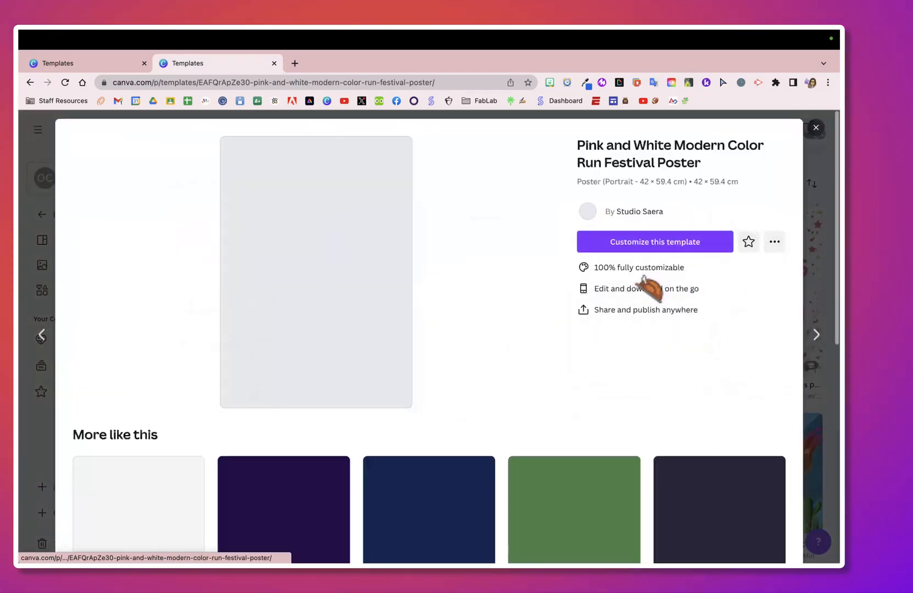
{"action": "left_click", "coordinate": [649, 247]}
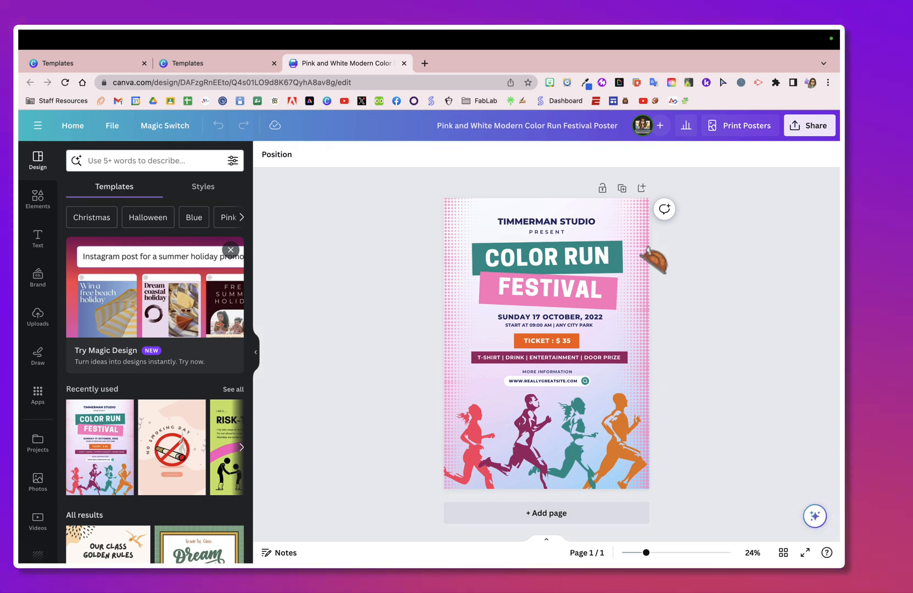
- Transform the poster into a Doc in Email format with Magic Switch
{"action": "left_click", "coordinate": [174, 126]}
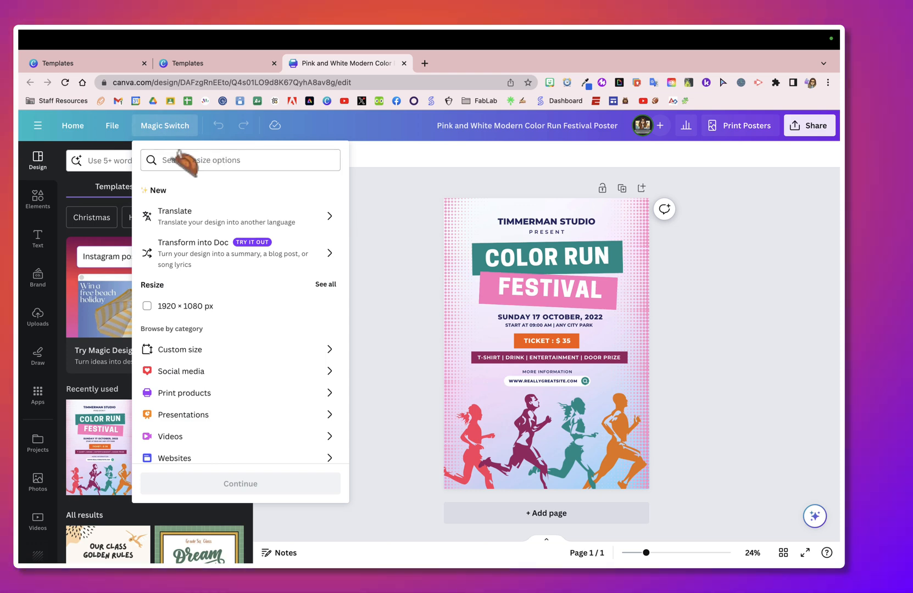
{"action": "left_click", "coordinate": [231, 254]}
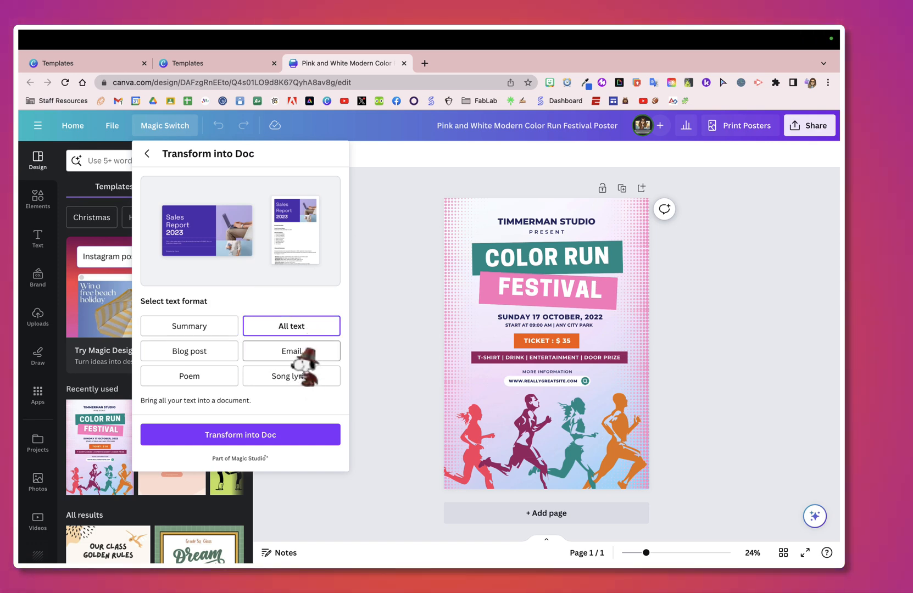
{"action": "left_click", "coordinate": [264, 435]}
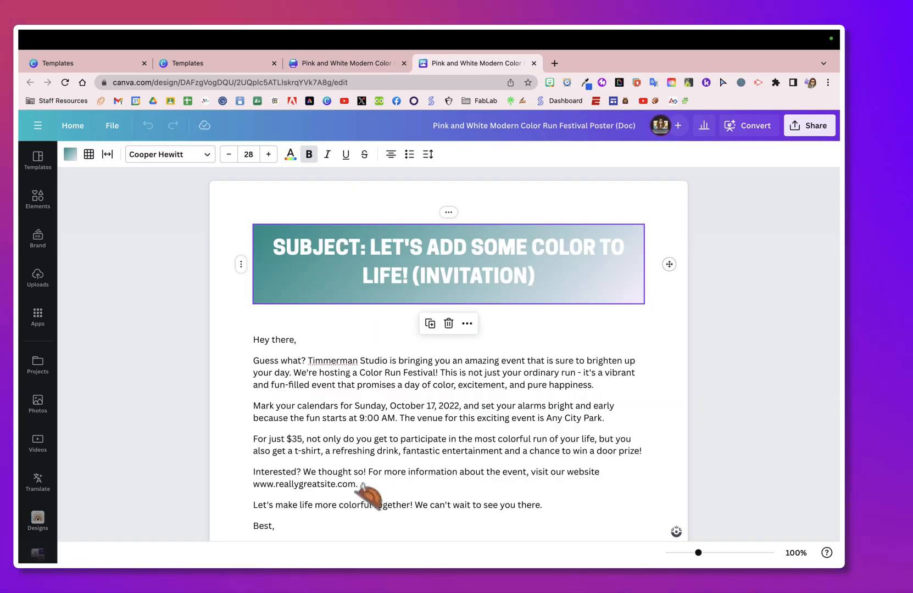
- Review the generated email doc, then return to the poster's tab
{"action": "scroll", "coordinate": [385, 506], "scroll_direction": "down", "scroll_amount": 4}
{"action": "scroll", "coordinate": [422, 359], "scroll_direction": "up", "scroll_amount": 3}
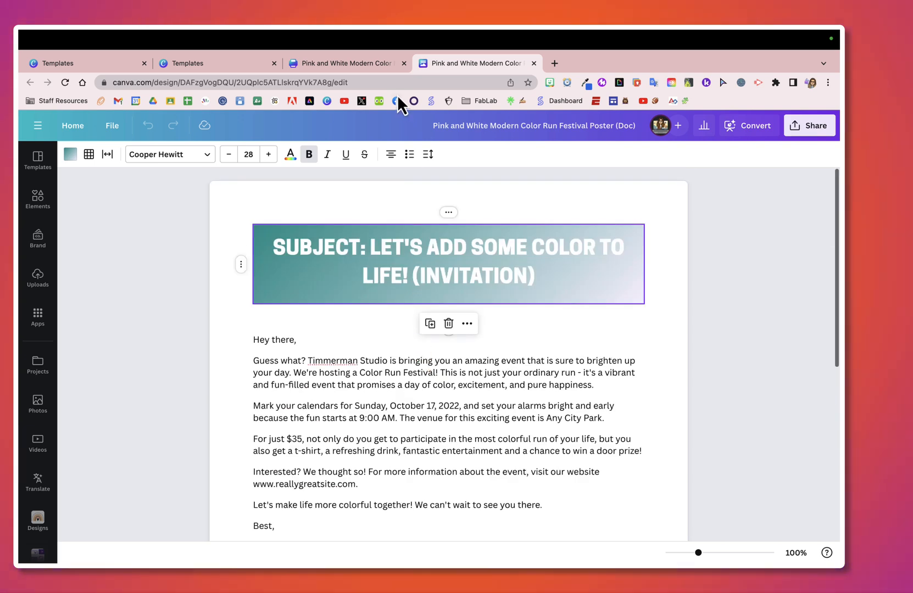
{"action": "left_click", "coordinate": [380, 65]}
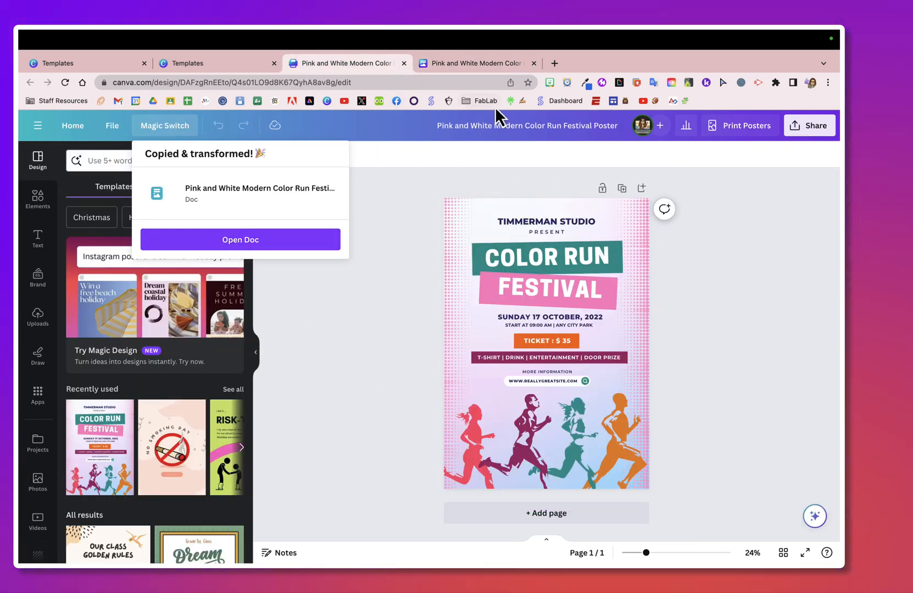
{"action": "left_click", "coordinate": [475, 65]}
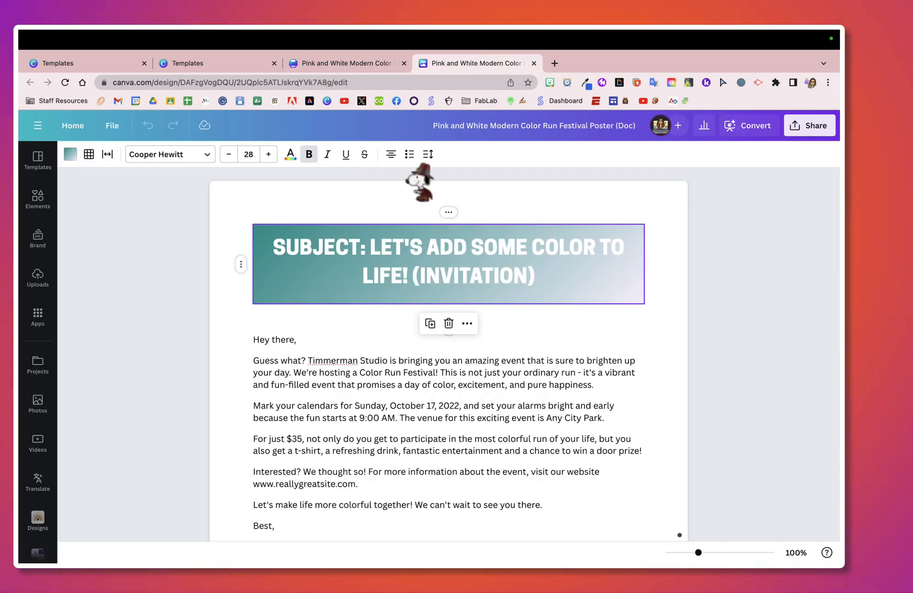
{"action": "left_click", "coordinate": [381, 57]}
{"action": "left_click", "coordinate": [336, 334]}
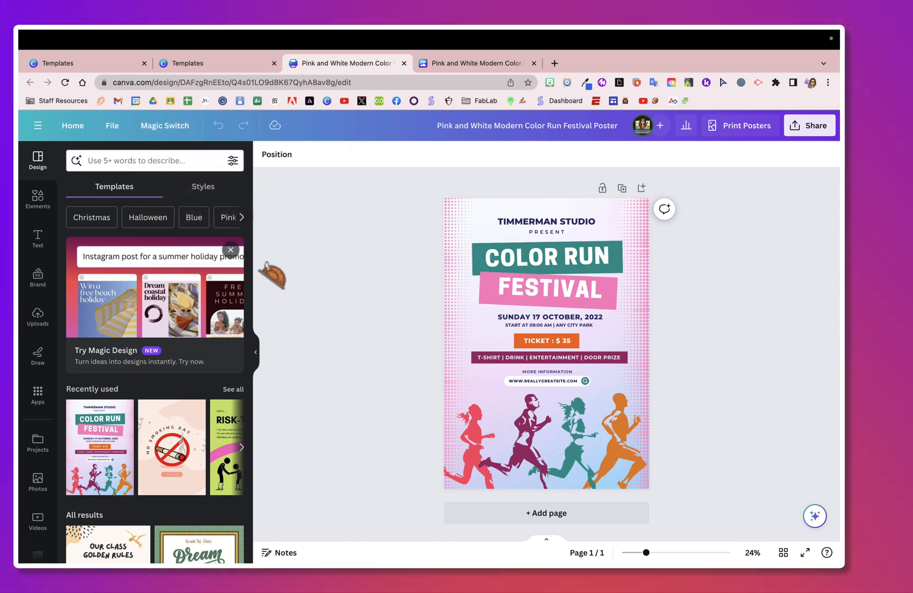
{"action": "left_click", "coordinate": [165, 346]}
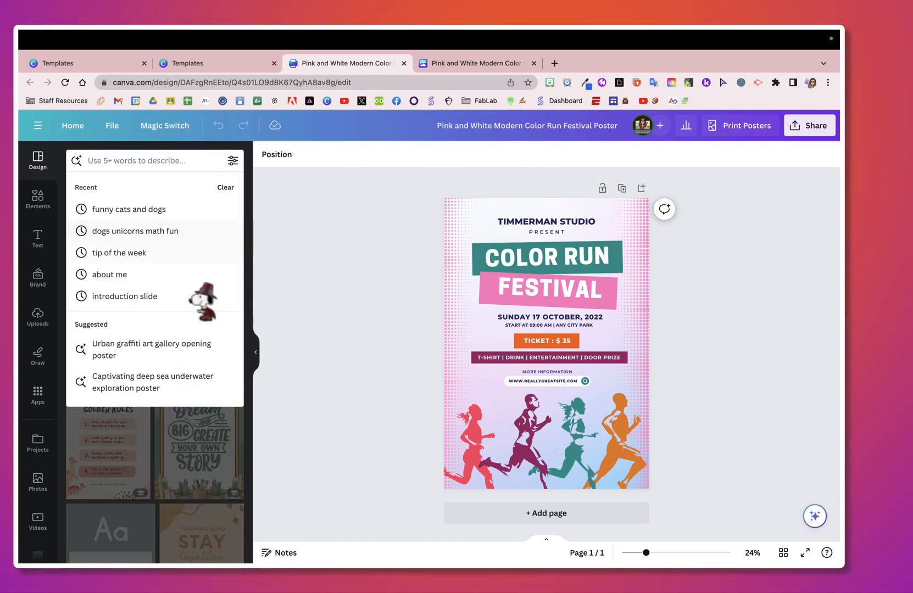
{"action": "left_click", "coordinate": [323, 448]}
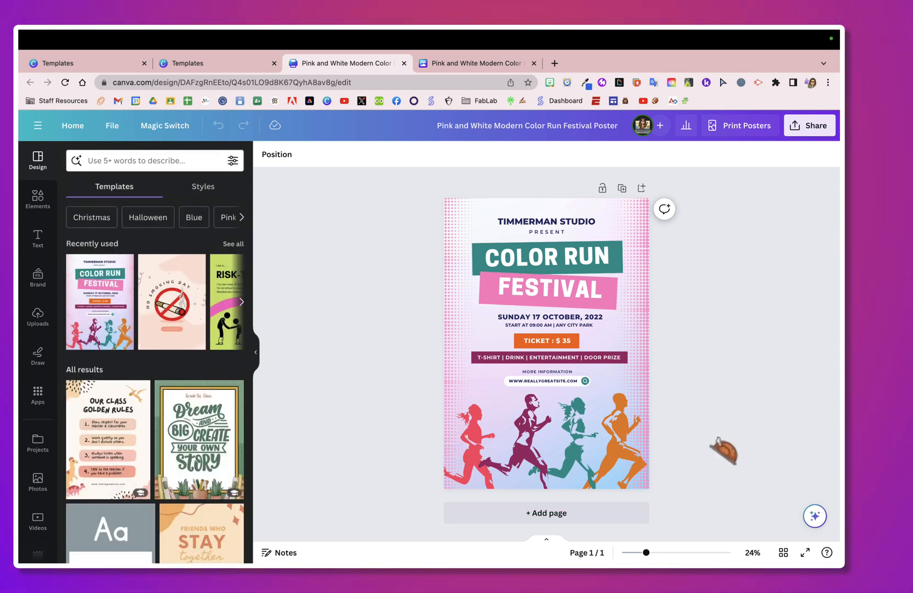
- Generate text on the poster with Magic Write using the prompt "donate to your favorite cause"
{"action": "left_click", "coordinate": [815, 516]}
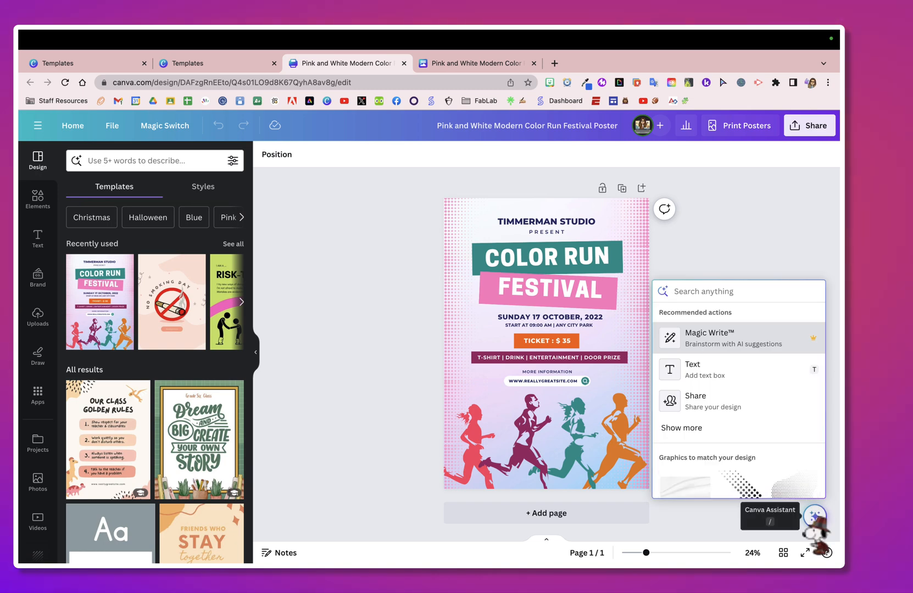
{"action": "left_click", "coordinate": [728, 340]}
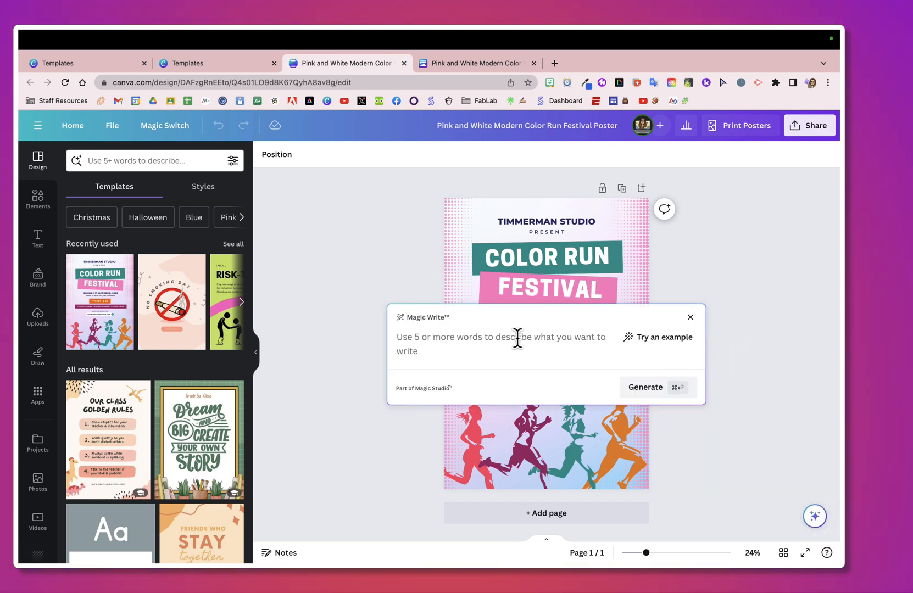
{"action": "type", "text": "donate"}
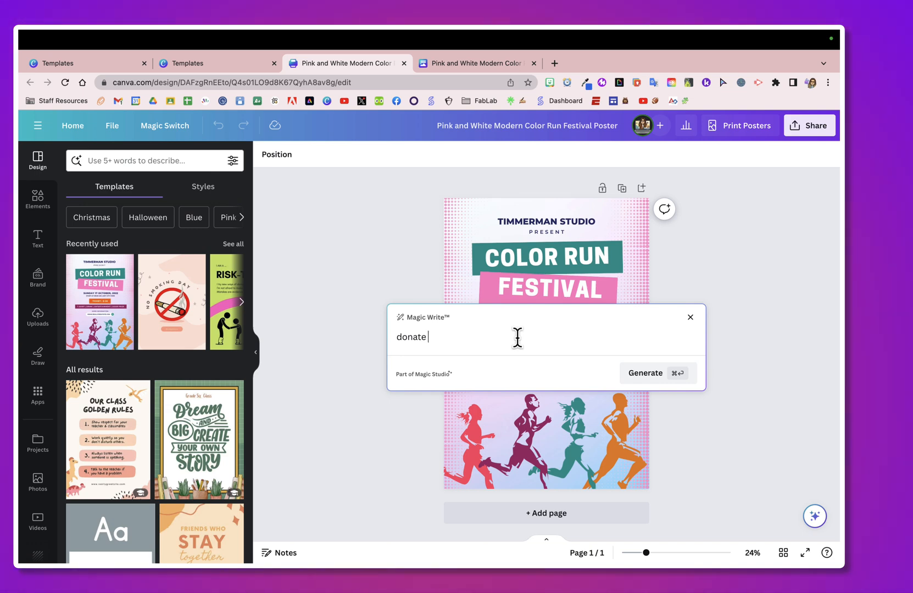
{"action": "type", "text": " to your fa"}
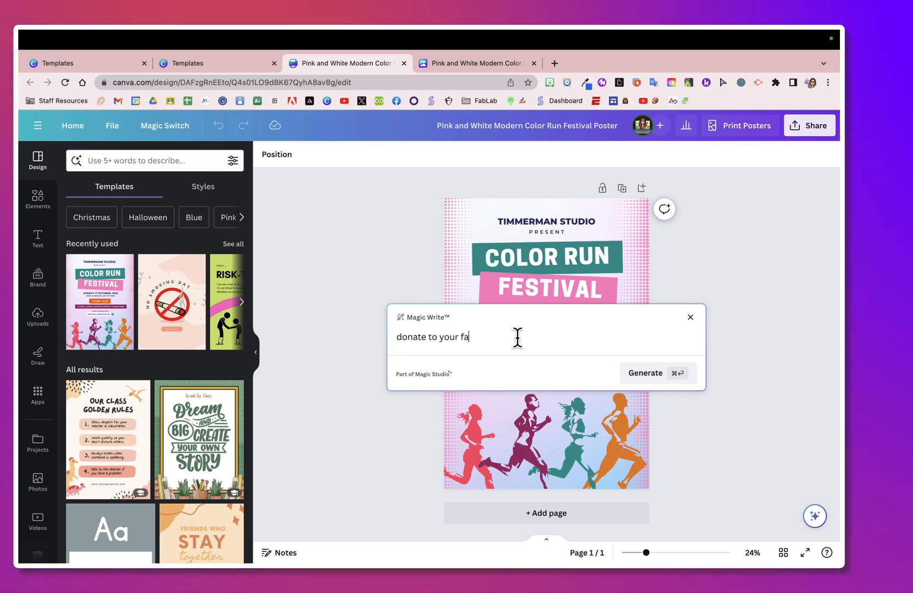
{"action": "type", "text": "vorite cause"}
{"action": "key", "text": "Return"}
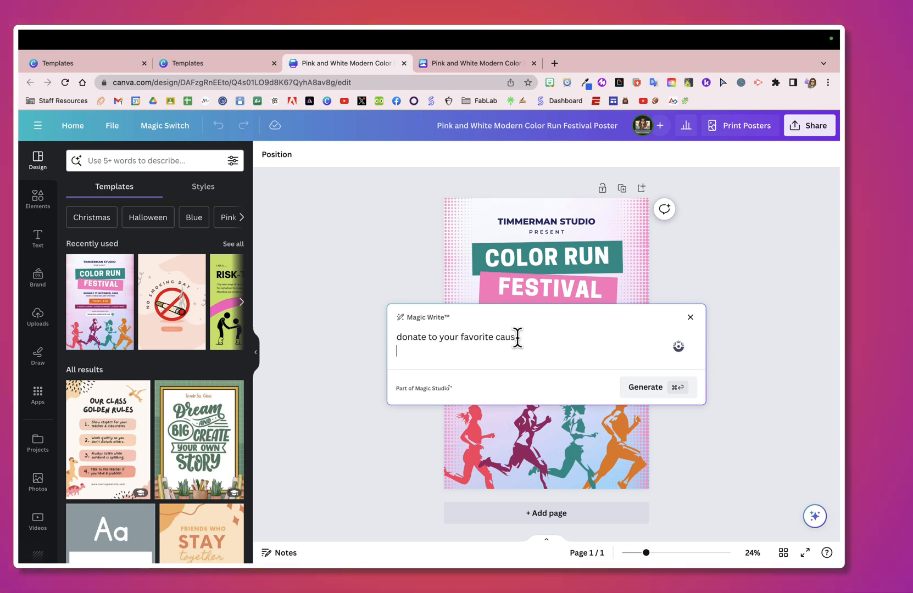
{"action": "left_click", "coordinate": [649, 387]}
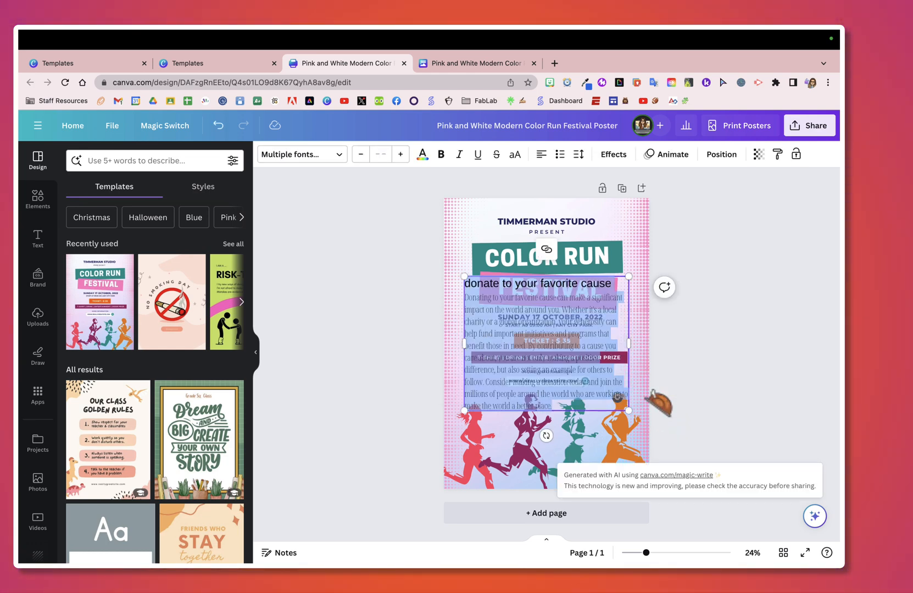
- Resize the generated text box and move it off the poster
{"action": "left_click_drag", "start_coordinate": [631, 408], "coordinate": [658, 386]}
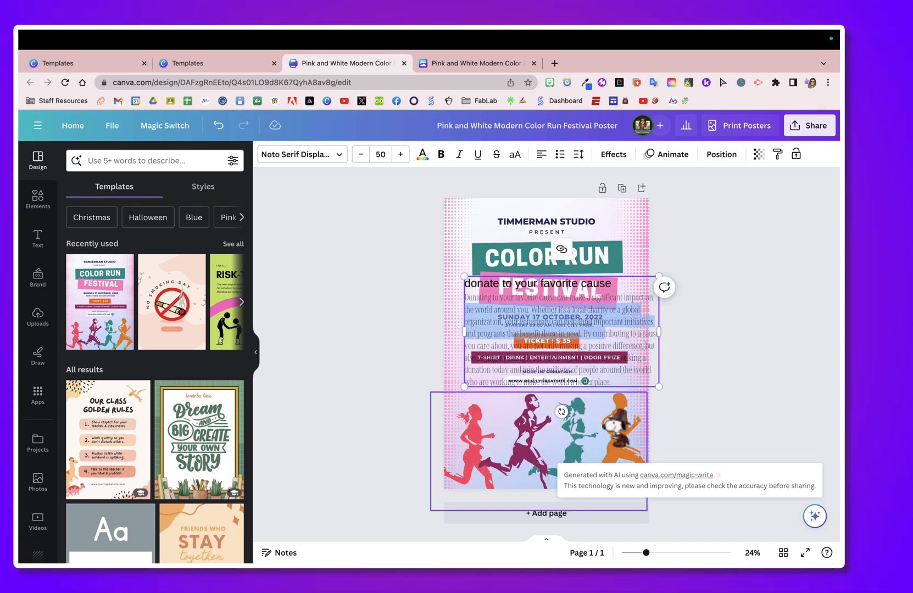
{"action": "left_click", "coordinate": [621, 337]}
{"action": "left_click_drag", "start_coordinate": [627, 280], "coordinate": [634, 300]}
{"action": "left_click_drag", "start_coordinate": [650, 361], "coordinate": [630, 380]}
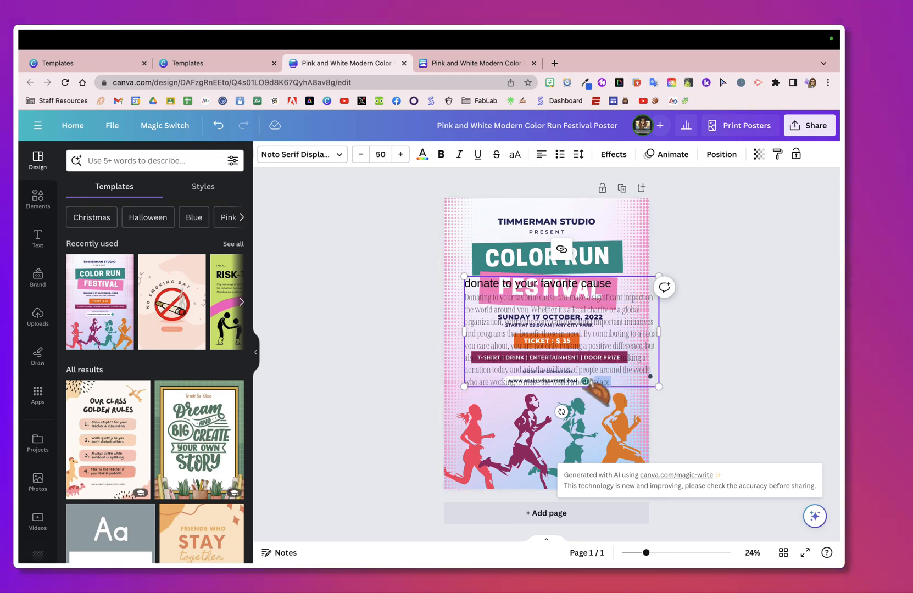
{"action": "left_click_drag", "start_coordinate": [634, 336], "coordinate": [866, 370]}
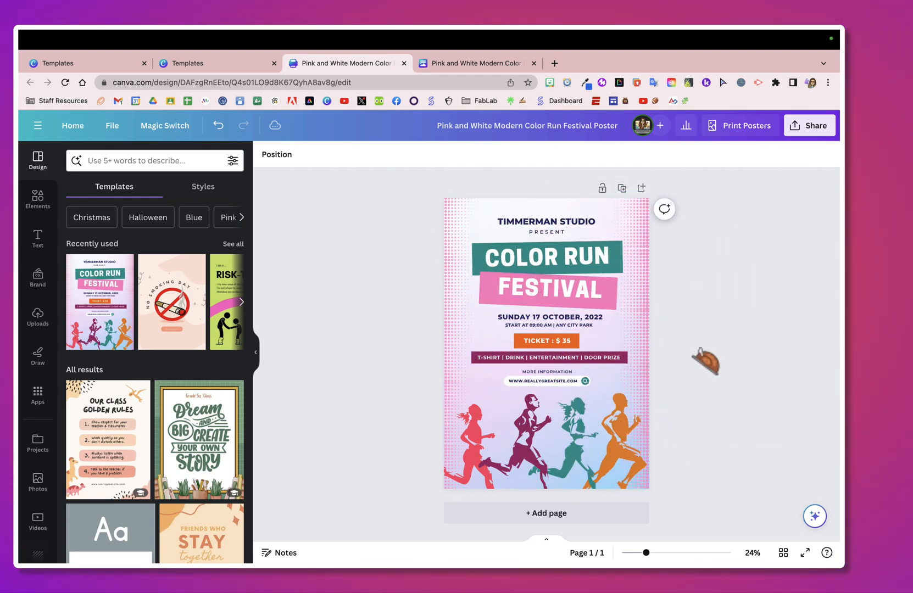
- Rewrite the FESTIVAL heading with Magic Write and widen its text box slightly
{"action": "left_click", "coordinate": [563, 303]}
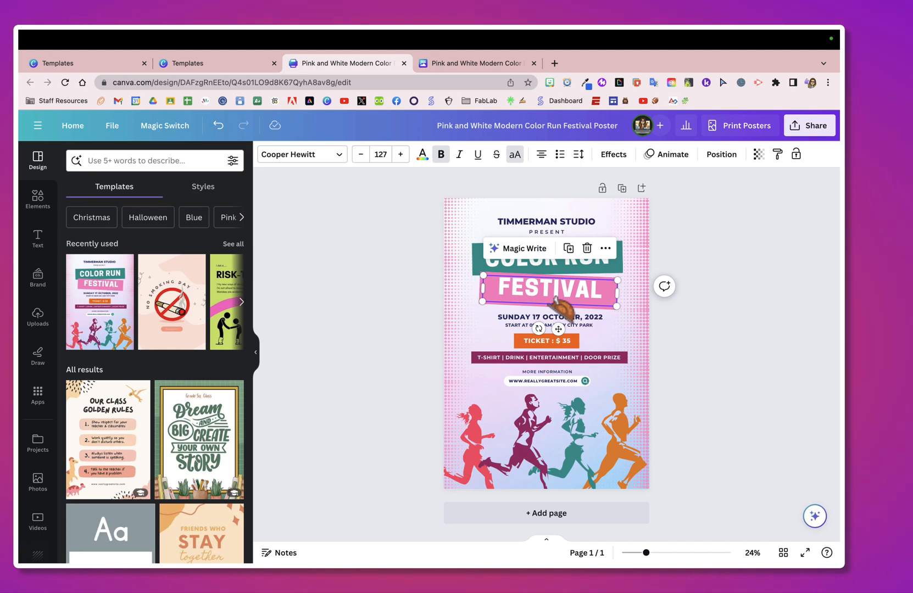
{"action": "left_click", "coordinate": [525, 250]}
{"action": "left_click", "coordinate": [524, 343]}
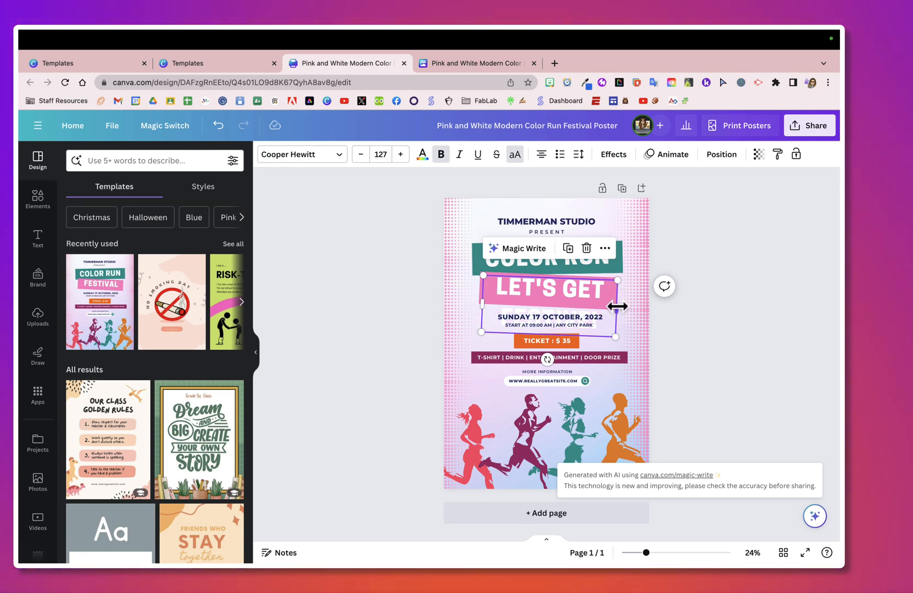
{"action": "mouse_move", "coordinate": [617, 307]}
{"action": "left_mouse_down"}
{"action": "mouse_move", "coordinate": [648, 312]}
{"action": "mouse_move", "coordinate": [577, 311]}
{"action": "mouse_move", "coordinate": [668, 311]}
{"action": "mouse_move", "coordinate": [627, 307]}
{"action": "left_mouse_up"}
{"action": "left_click", "coordinate": [706, 316]}
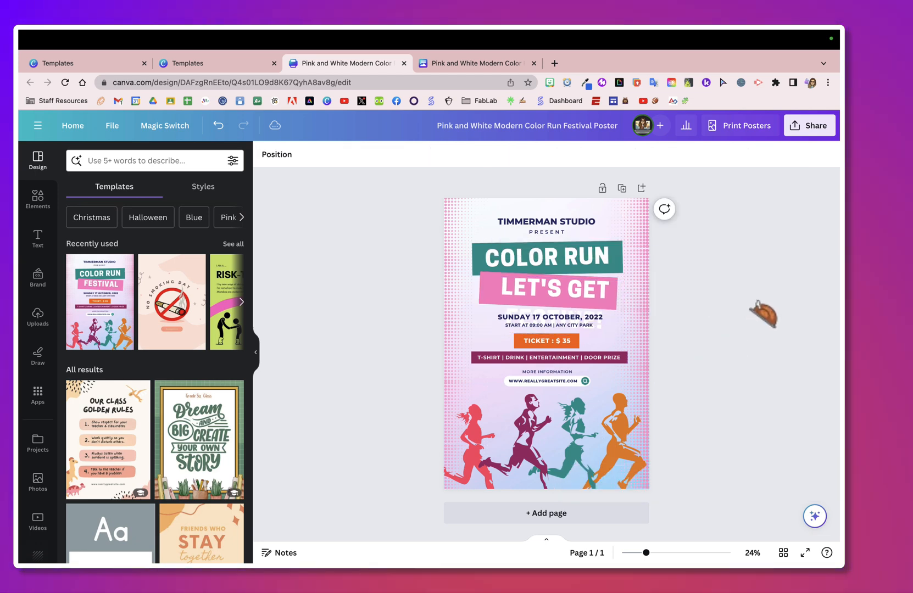
- Copy and resize the poster into a Presentation (16:9) with Magic Switch and open the new presentation
{"action": "left_click", "coordinate": [810, 131]}
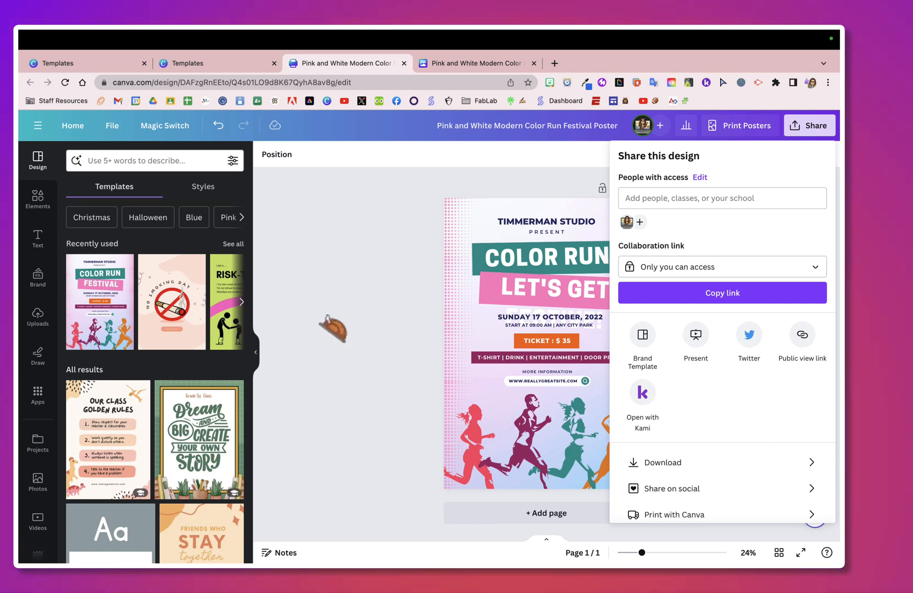
{"action": "left_click", "coordinate": [333, 328]}
{"action": "left_click", "coordinate": [167, 128]}
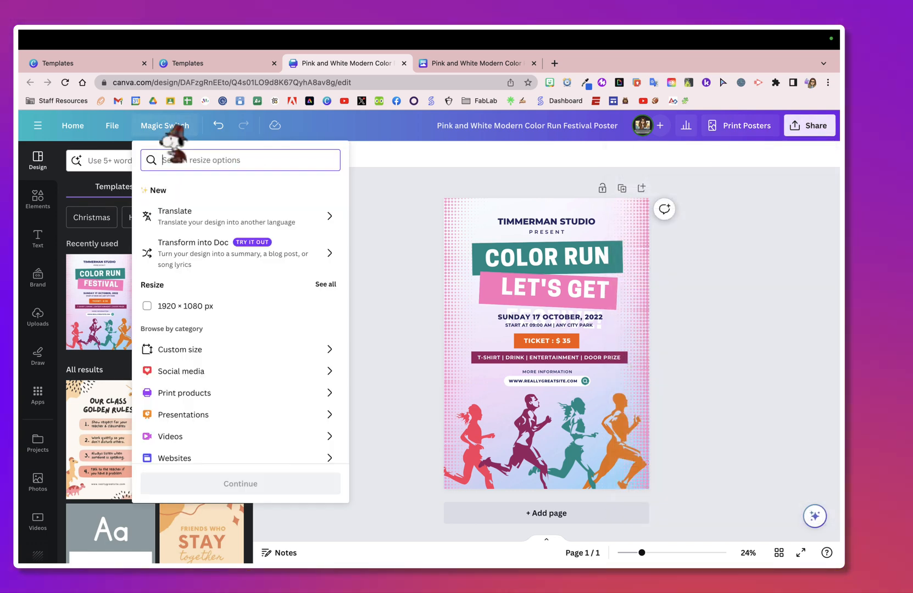
{"action": "left_click", "coordinate": [255, 416]}
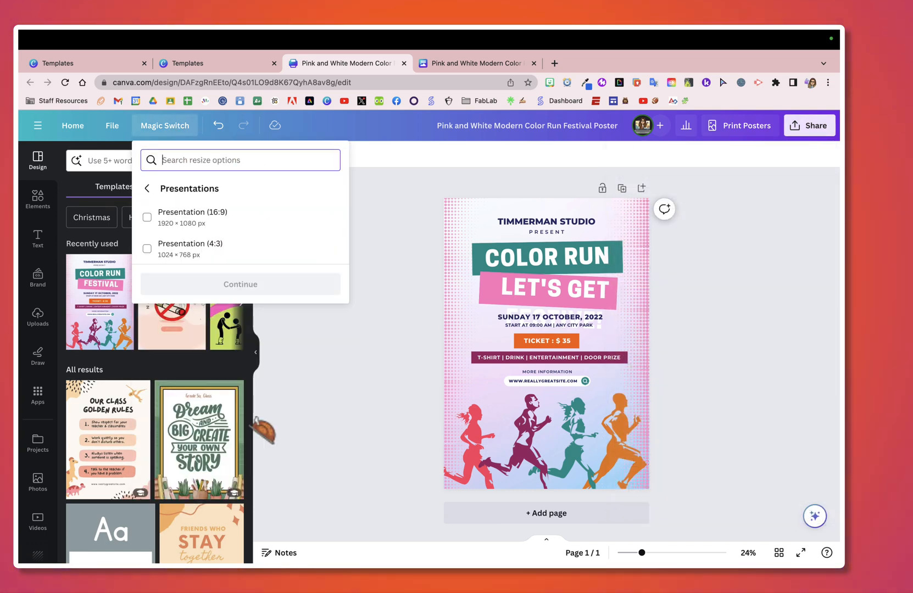
{"action": "left_click", "coordinate": [180, 223]}
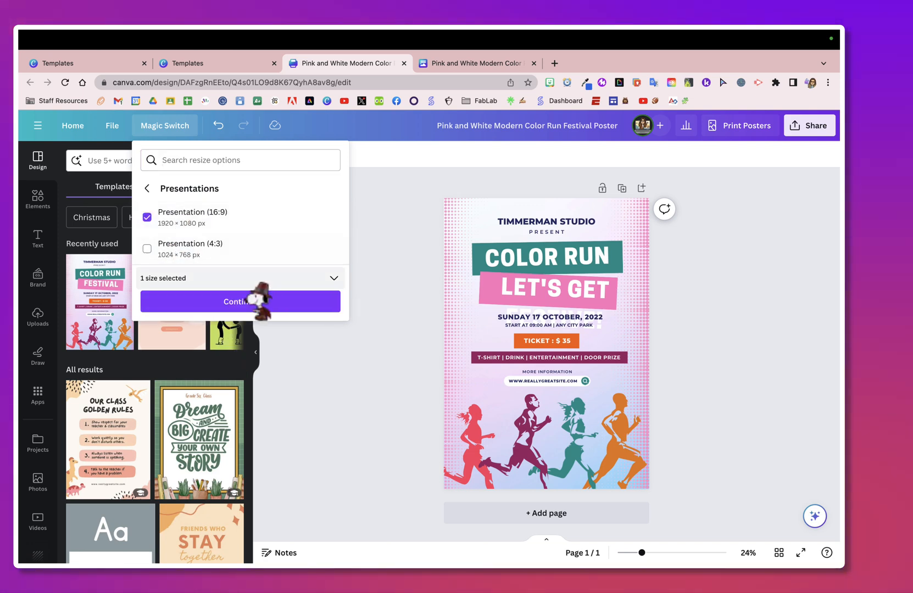
{"action": "left_click", "coordinate": [255, 301]}
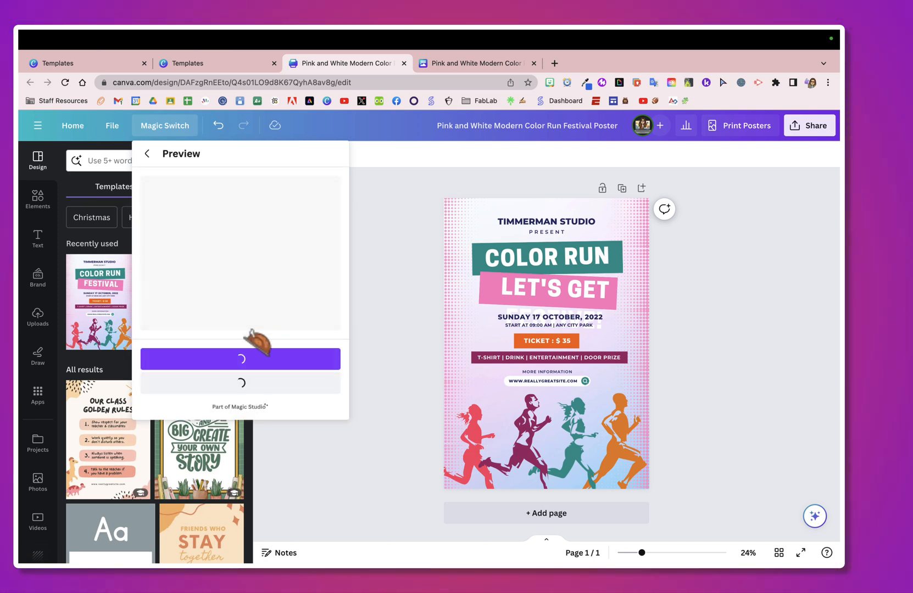
{"action": "left_click", "coordinate": [247, 360]}
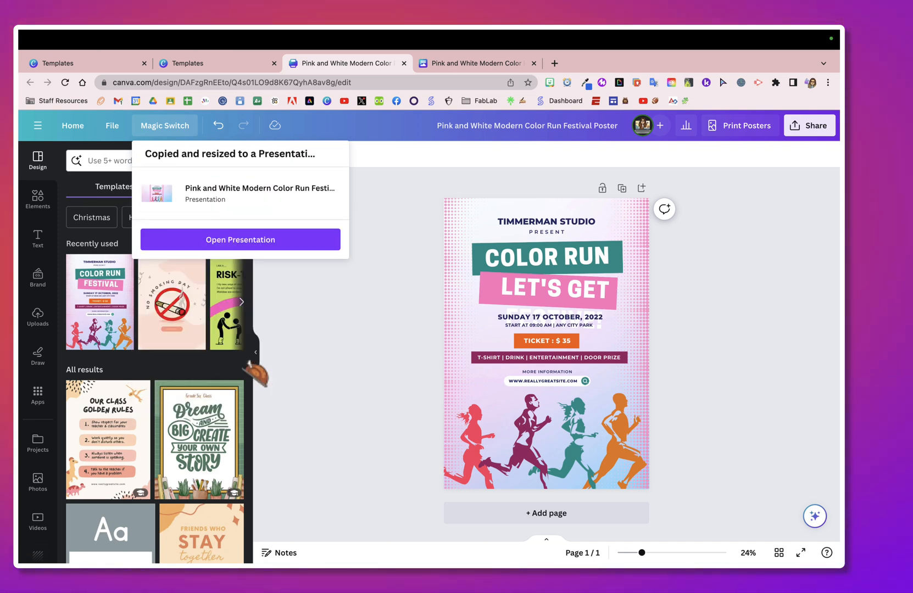
{"action": "left_click", "coordinate": [254, 242]}
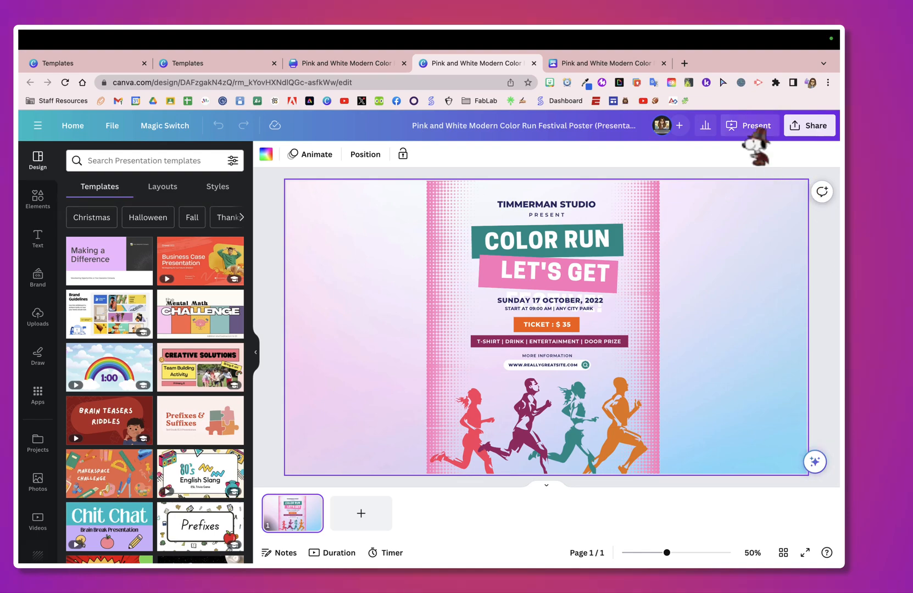
- Present the slide full screen and open the Magic Shortcuts list
{"action": "left_click", "coordinate": [752, 128]}
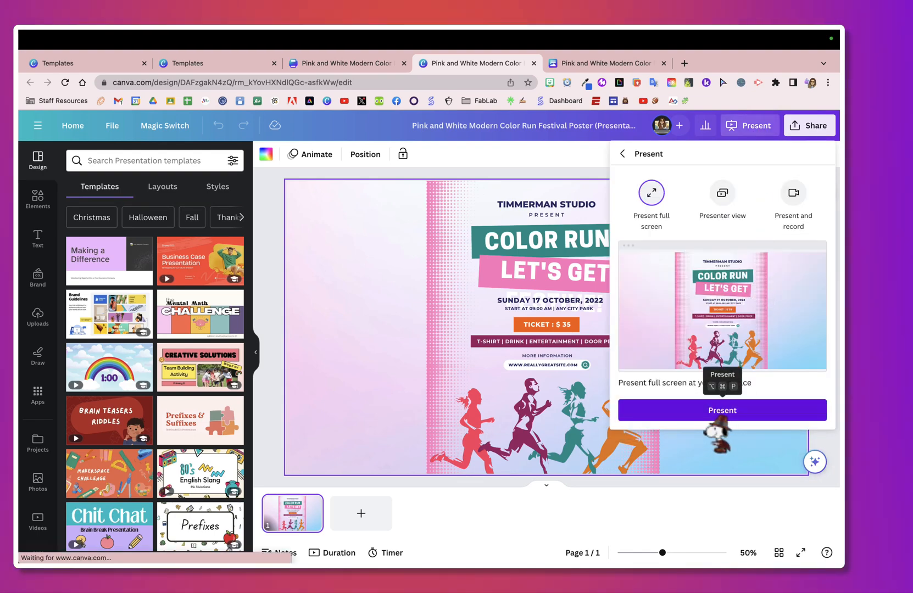
{"action": "left_click", "coordinate": [722, 411]}
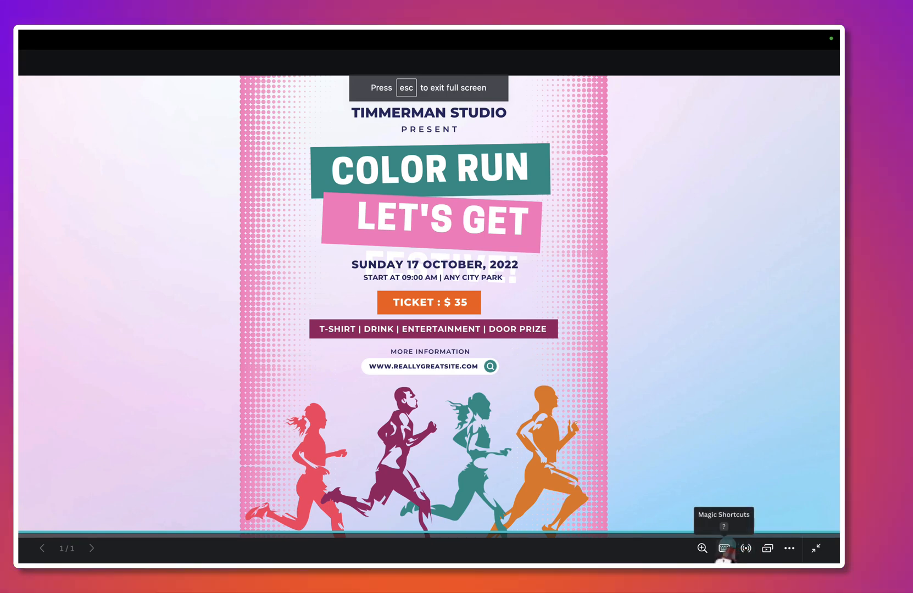
{"action": "left_click", "coordinate": [724, 549]}
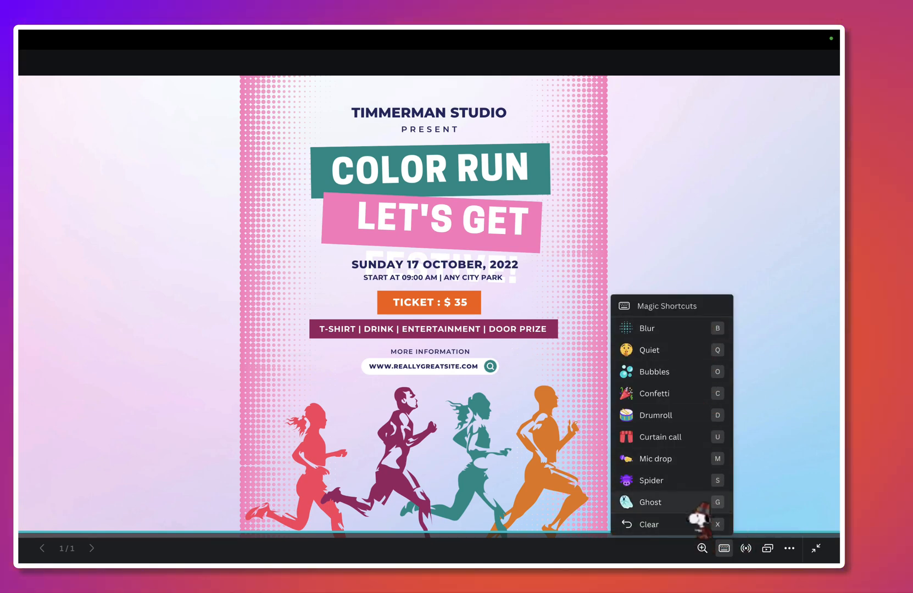
- Play the Ghost, Confetti, Bubbles and Mic drop magic shortcut effects during the presentation
{"action": "left_click", "coordinate": [694, 504]}
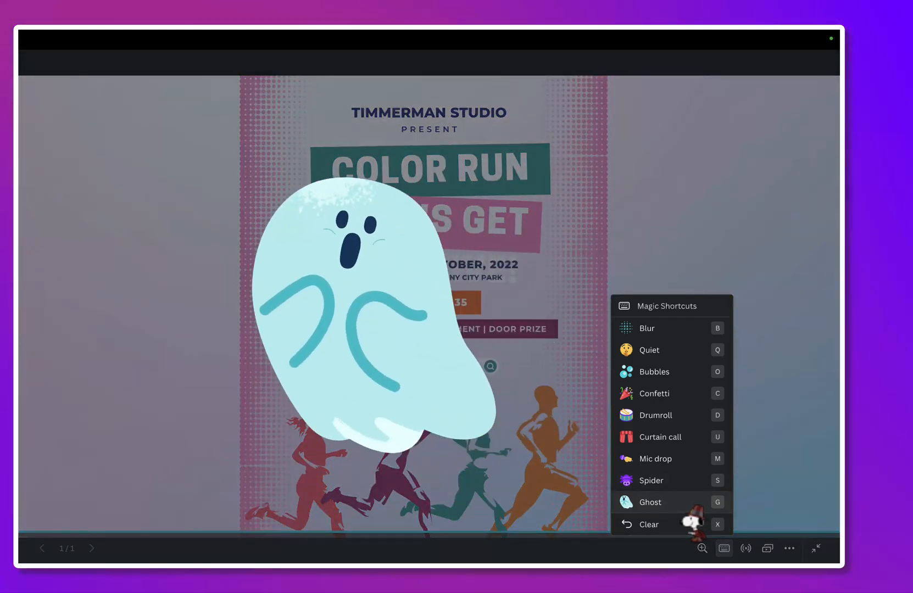
{"action": "left_click", "coordinate": [703, 394]}
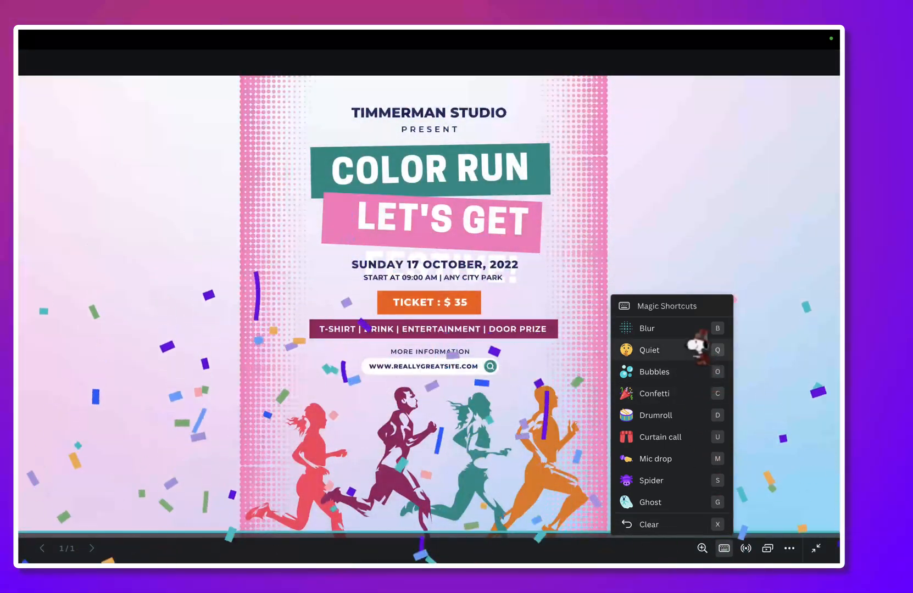
{"action": "left_click", "coordinate": [701, 378]}
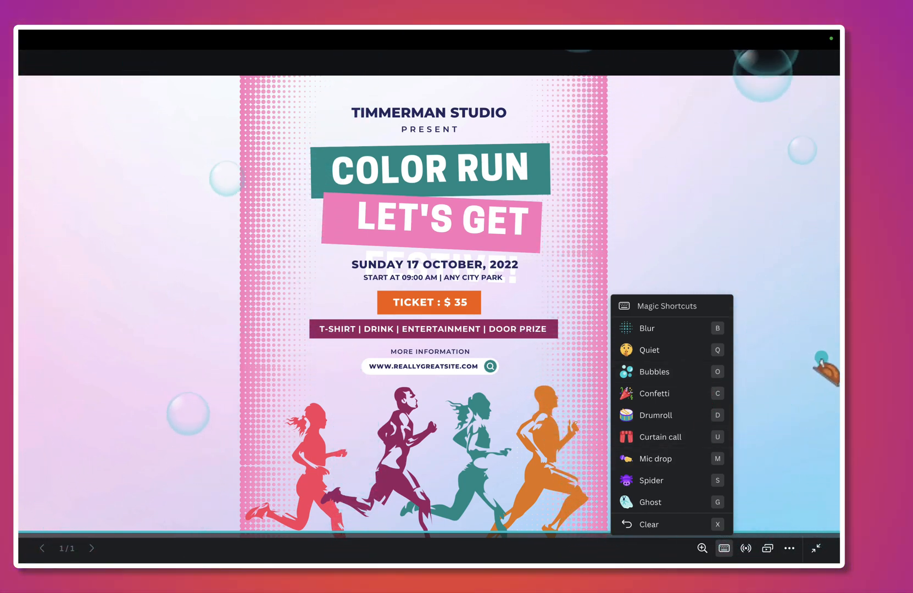
{"action": "key", "text": "m"}
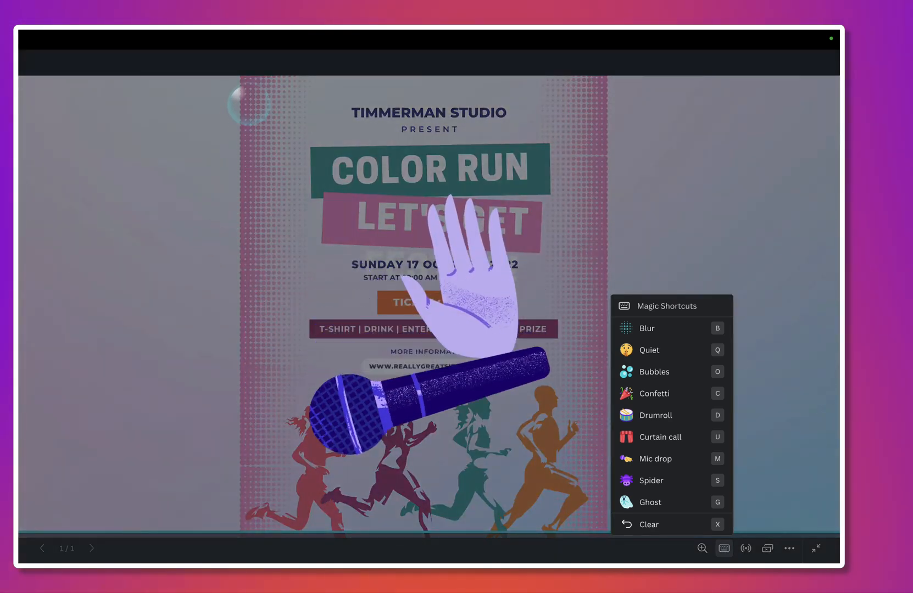